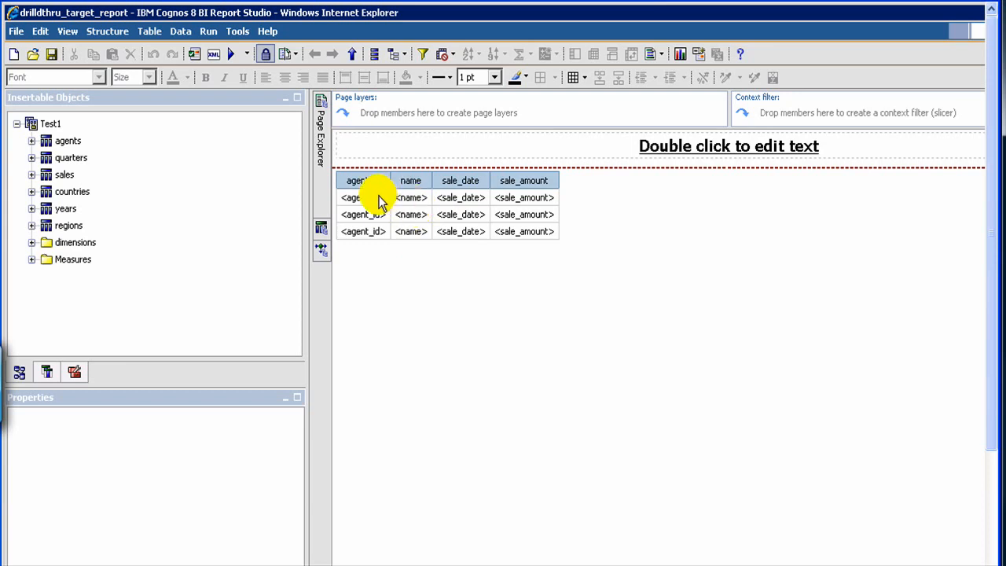
Open the report's query and delete its existing agent_id detail filter.
mouse_move(321, 143)
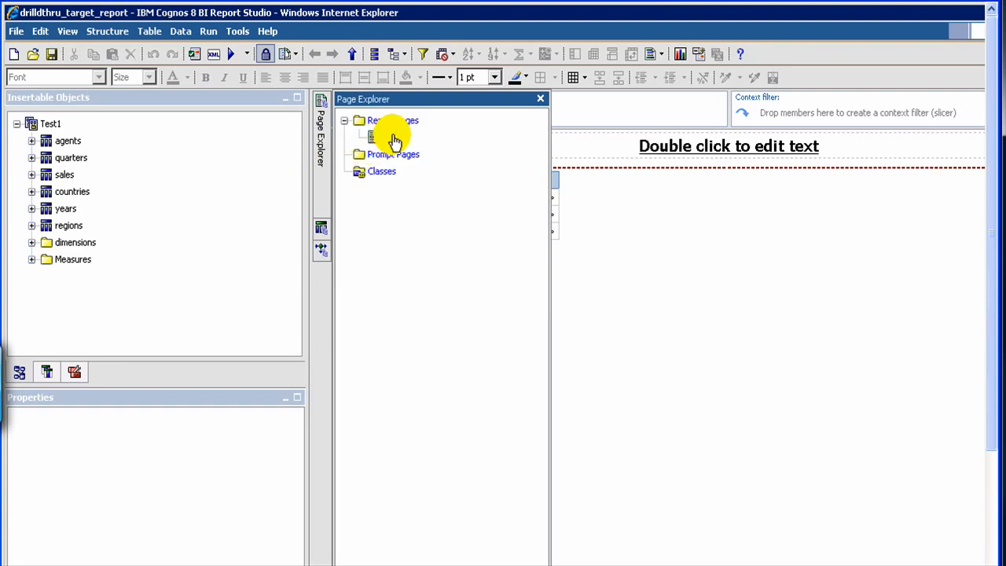
left_click(393, 138)
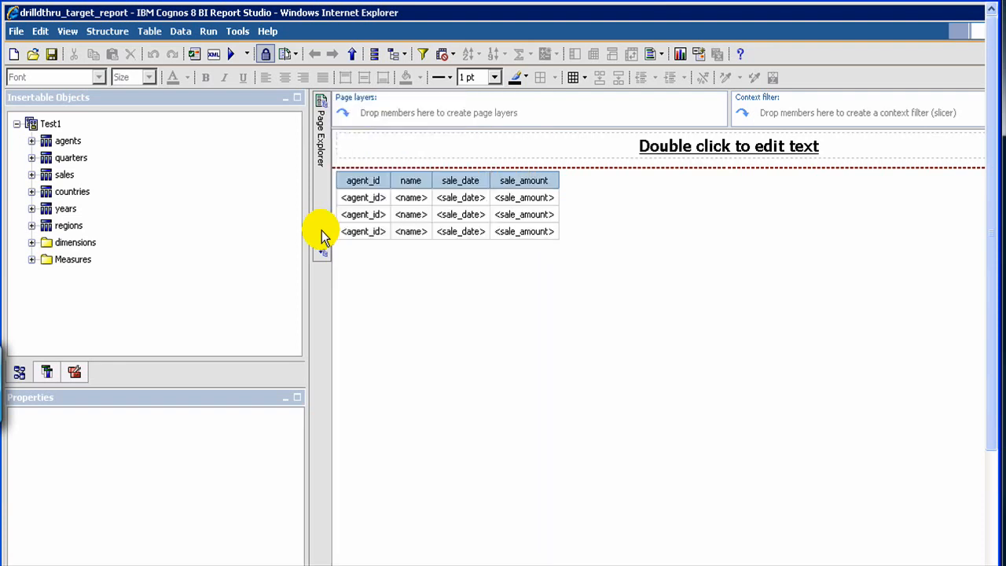
mouse_move(323, 236)
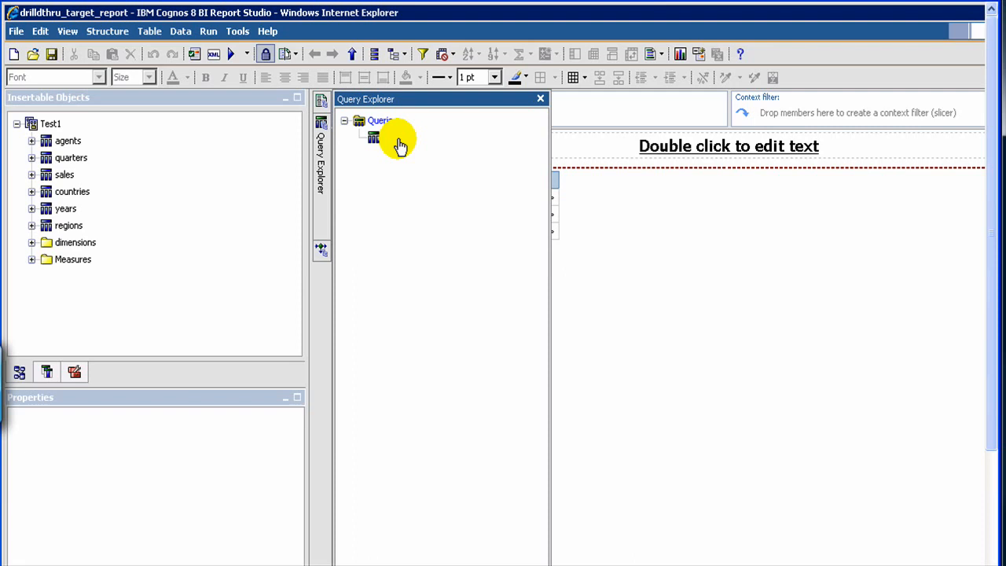
left_click(397, 140)
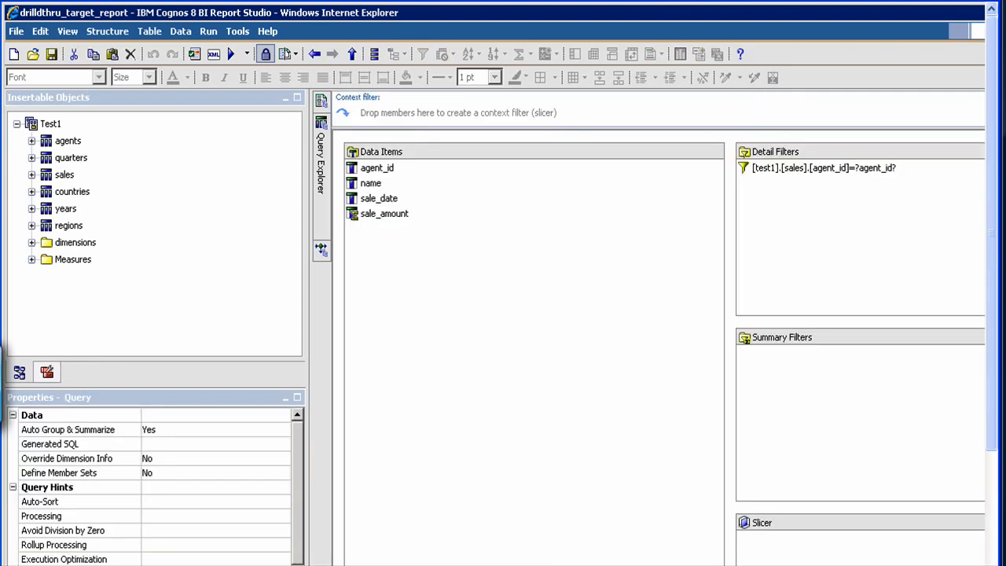
left_click(814, 168)
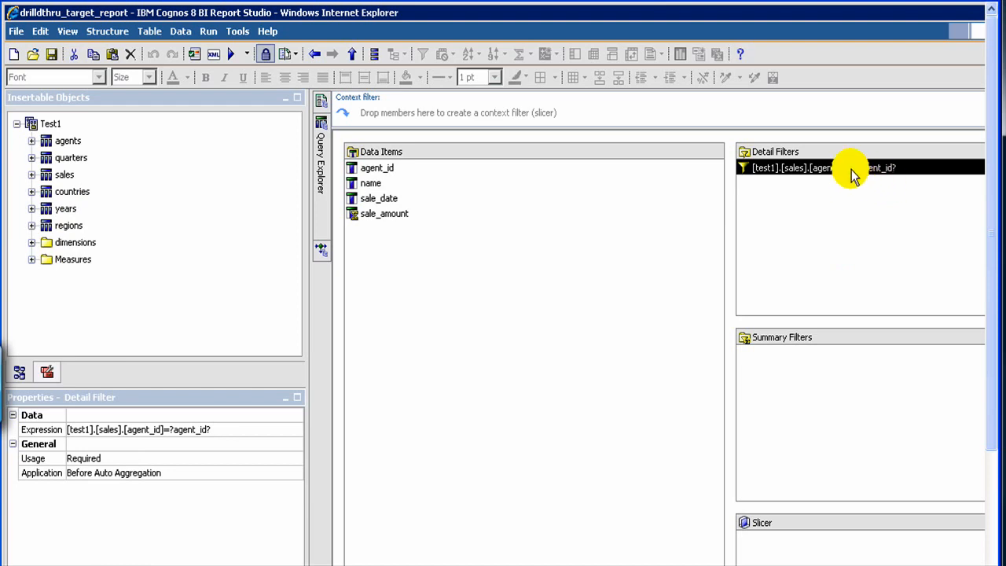
key("Delete")
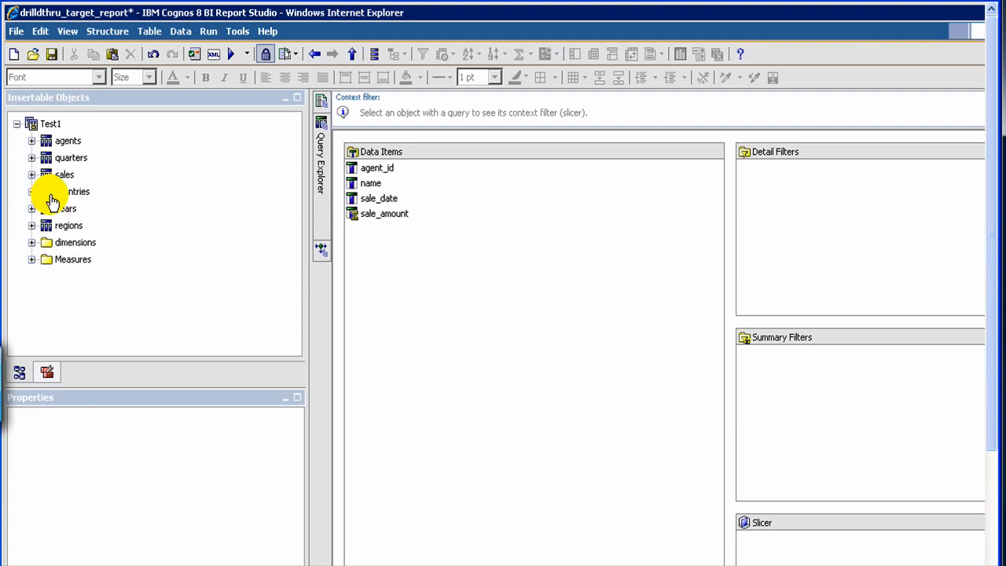
Start a new detail filter from the sales table's agent_id item.
left_click(31, 174)
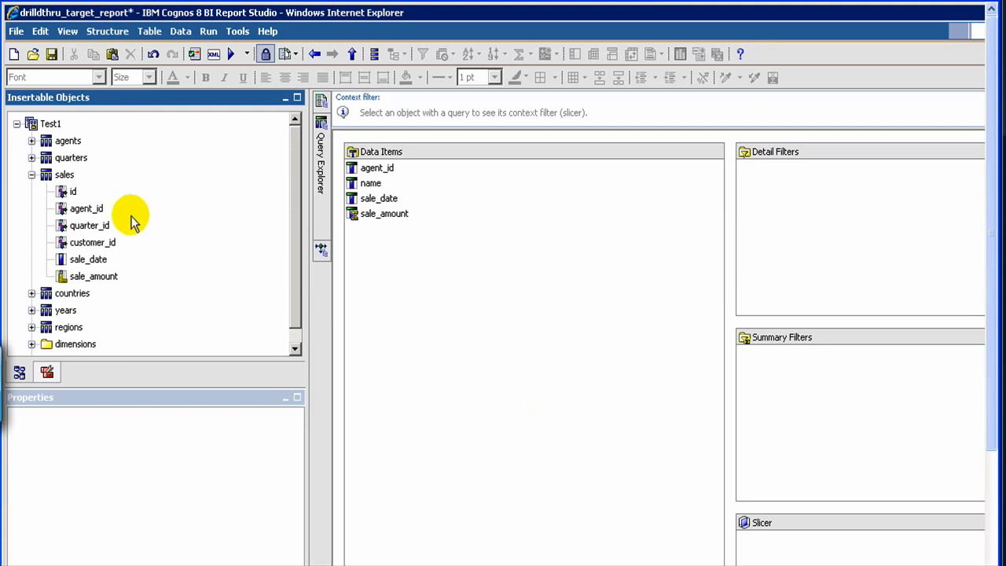
left_click(69, 211)
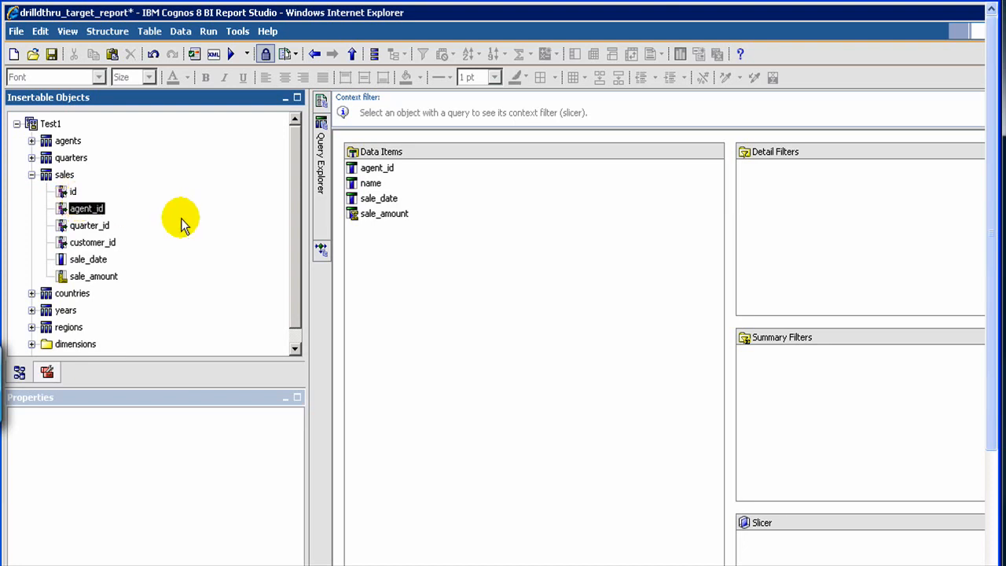
left_click_drag(727, 219, 770, 206)
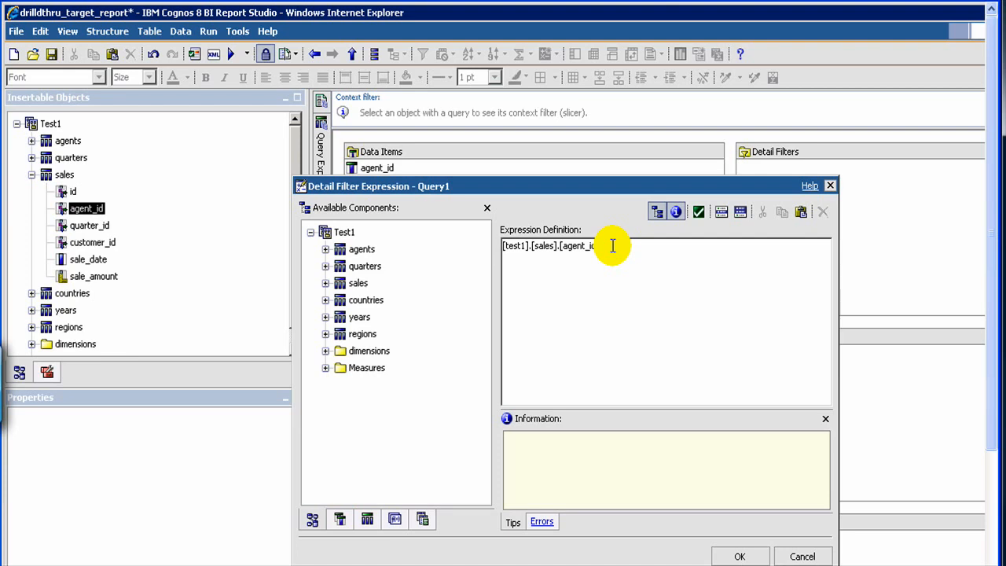
Enter the filter expression comparing the sales agent_id with the prompt parameter ?agent_id?
type("_i")
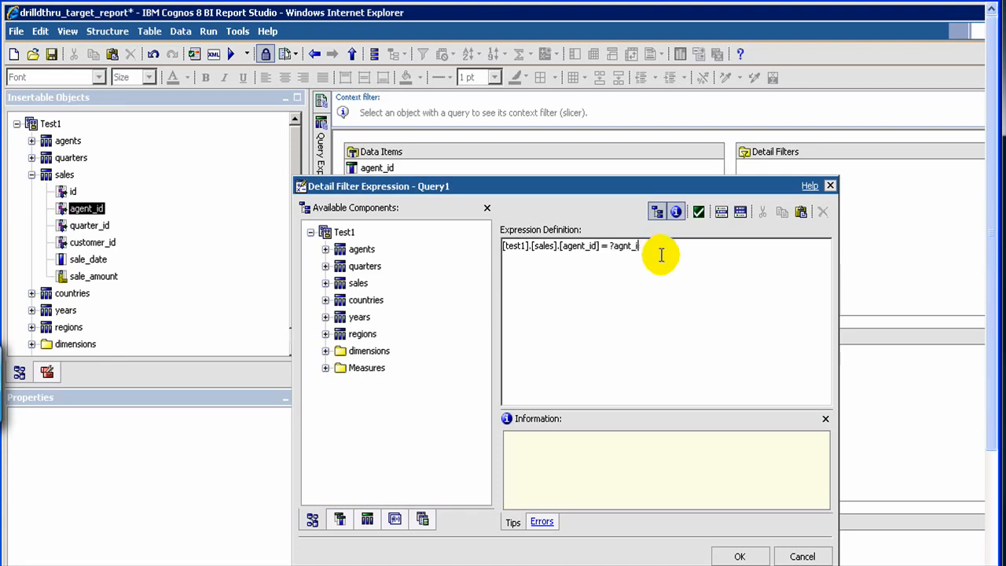
key("BackSpace")
key("BackSpace")
key("BackSpace")
key("BackSpace")
key("BackSpace")
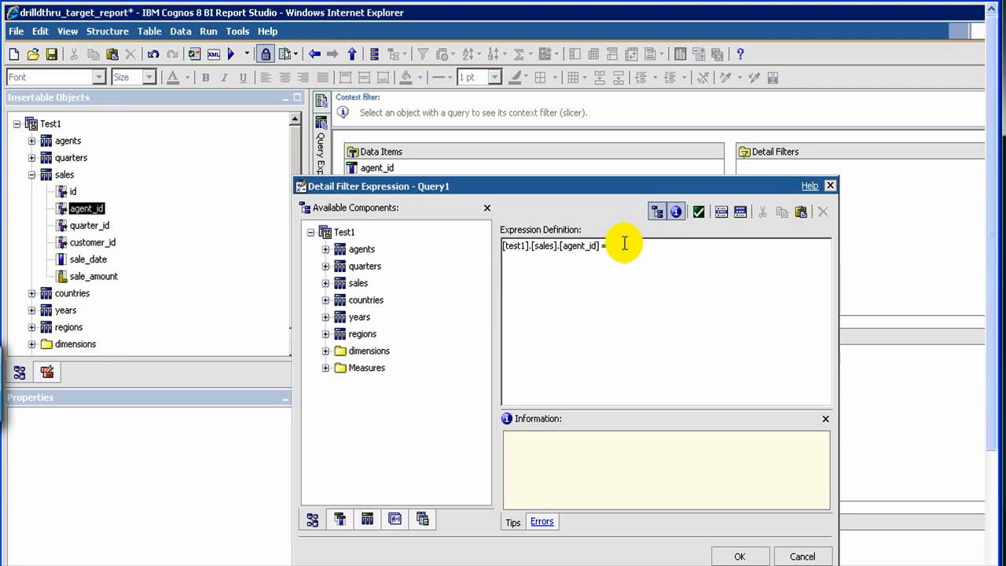
type("gnt_")
key("Left")
key("Left")
key("Left")
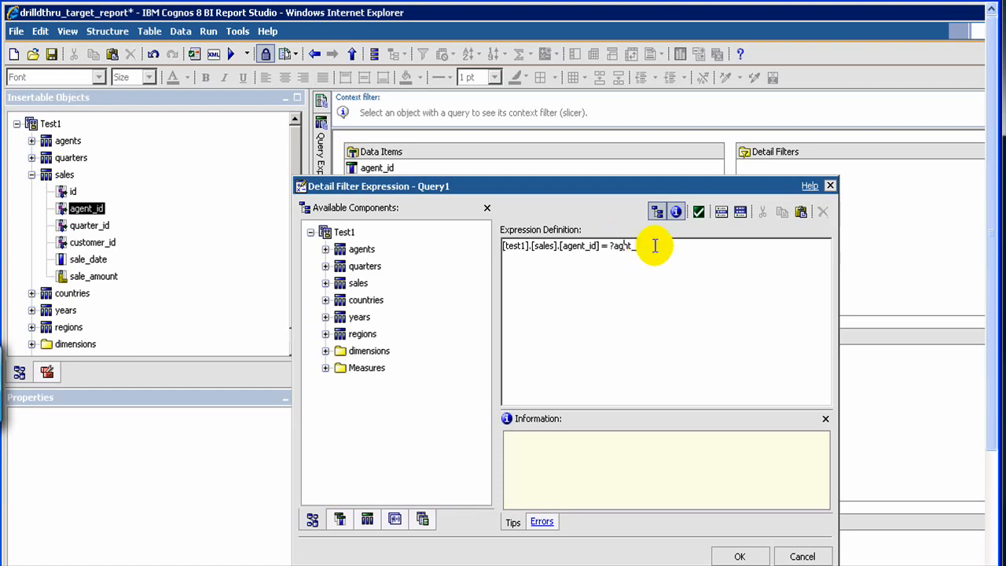
type("i")
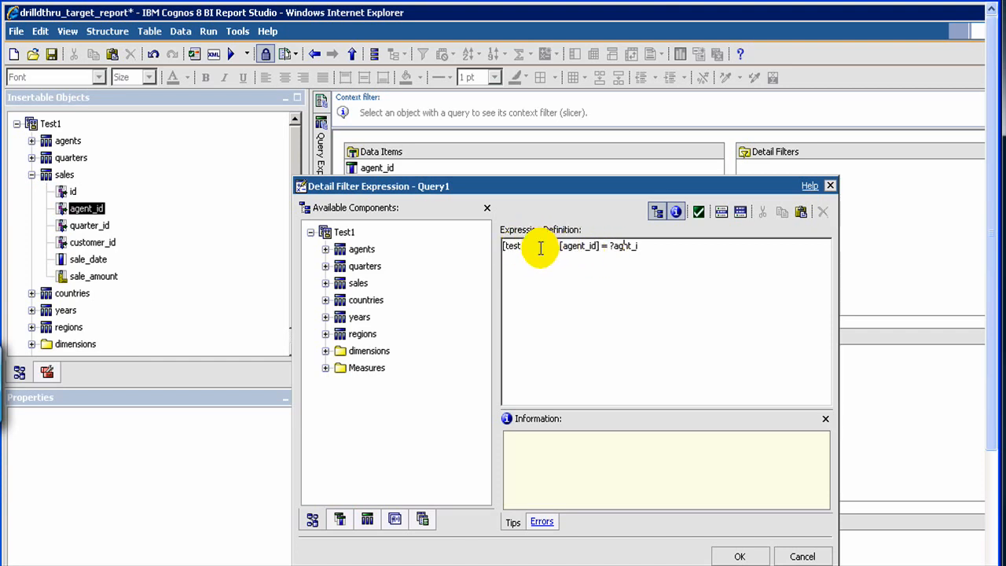
key("Delete")
key("Delete")
key("Delete")
key("Delete")
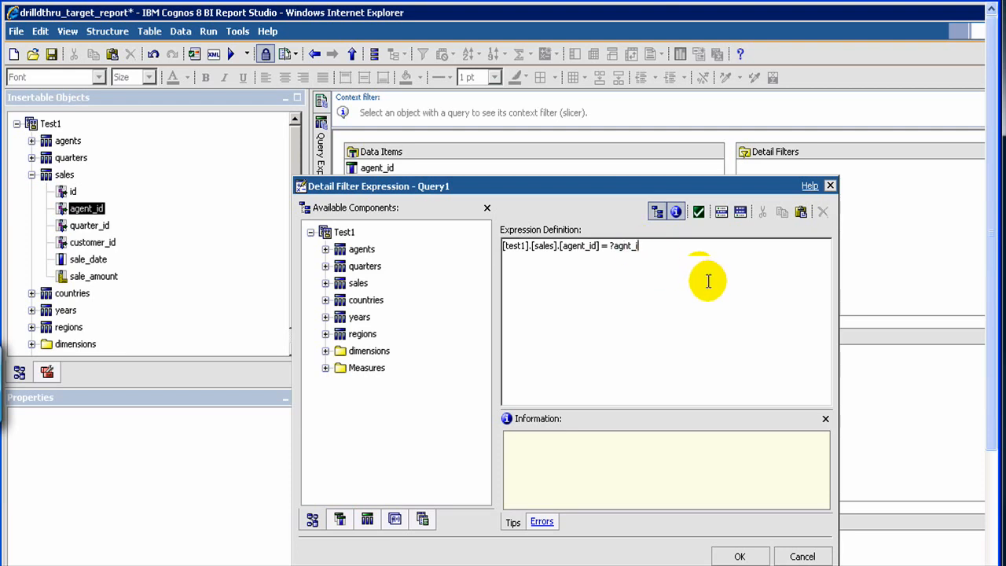
type("d?")
key("Left")
key("Left")
key("Left")
key("Left")
key("Left")
key("Left")
type("e")
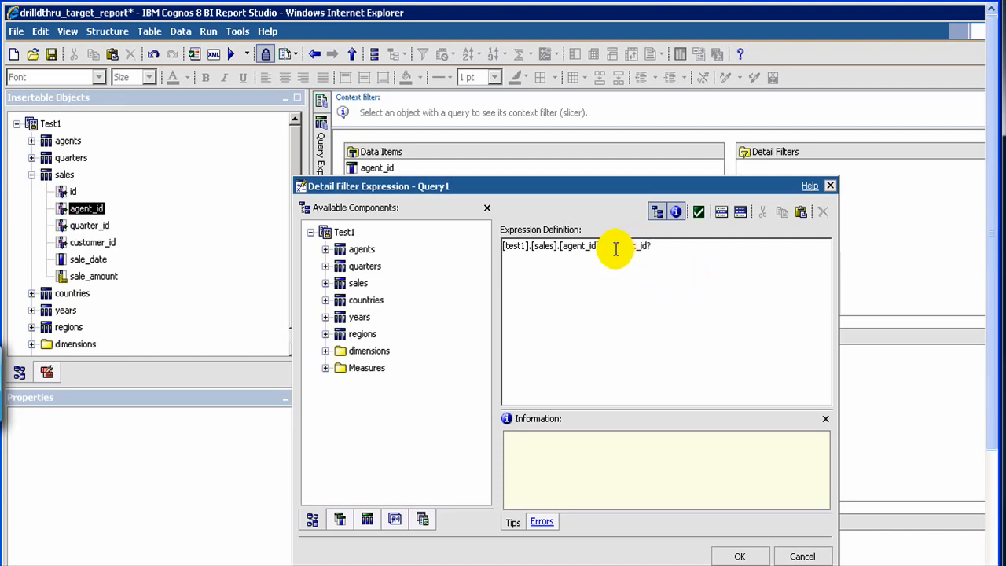
Fix the parameter name's spelling so the filter reads [test1].[sales].[agent_id] = ?agent_id? and confirm it.
left_click_drag(609, 245, 661, 241)
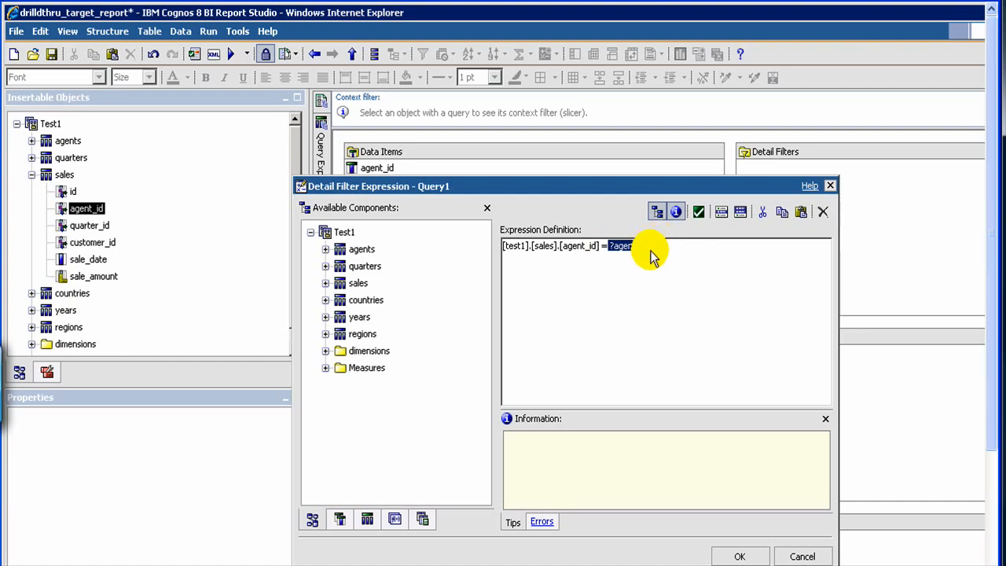
double_click(634, 258)
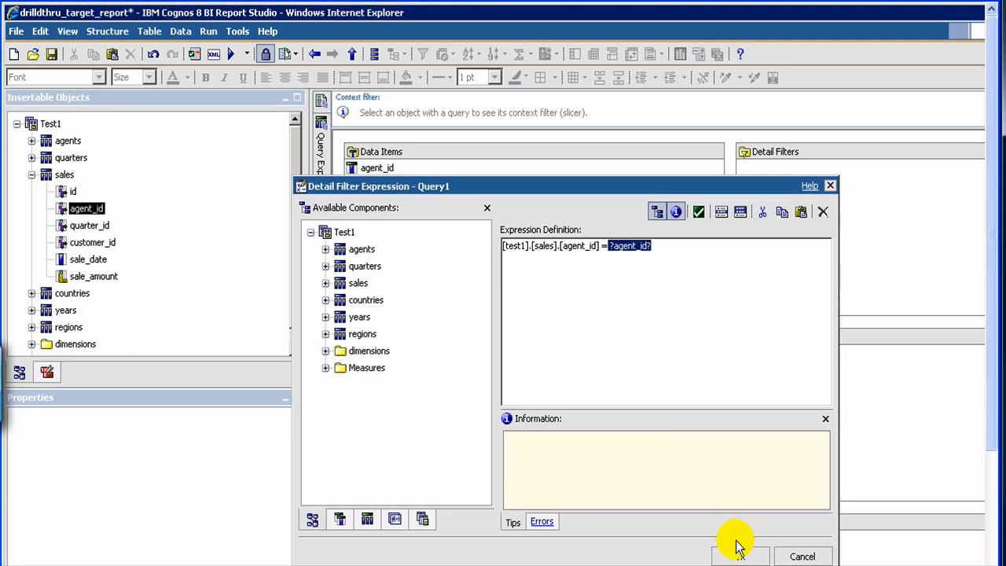
left_click(657, 267)
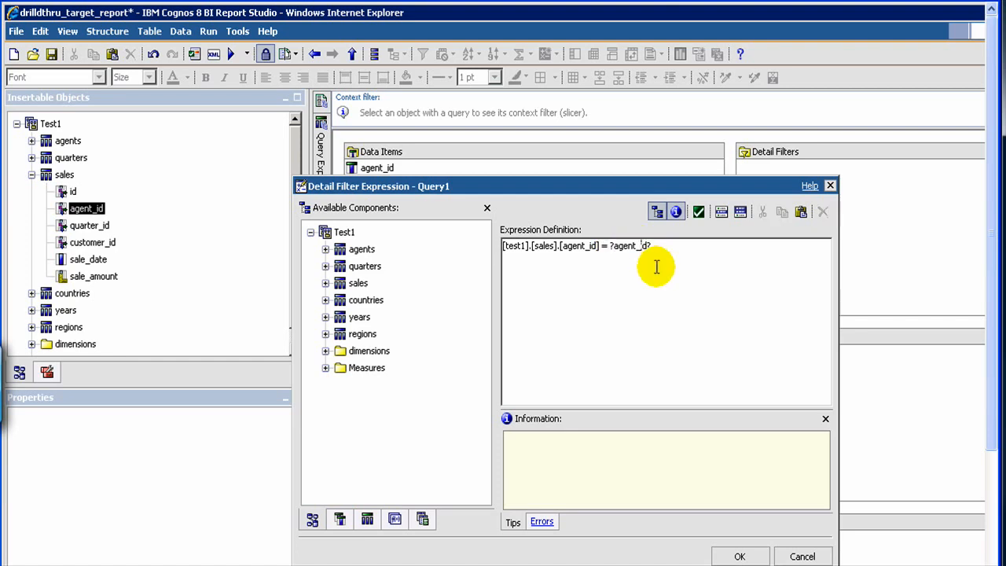
key("BackSpace")
type("_")
left_click(723, 556)
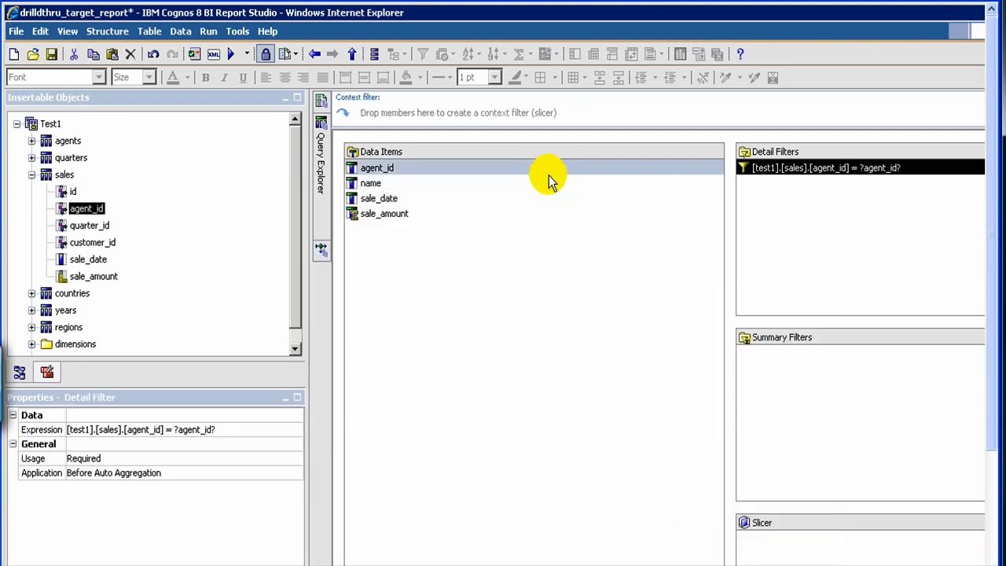
Save the target report and open sales_report.
left_click(51, 54)
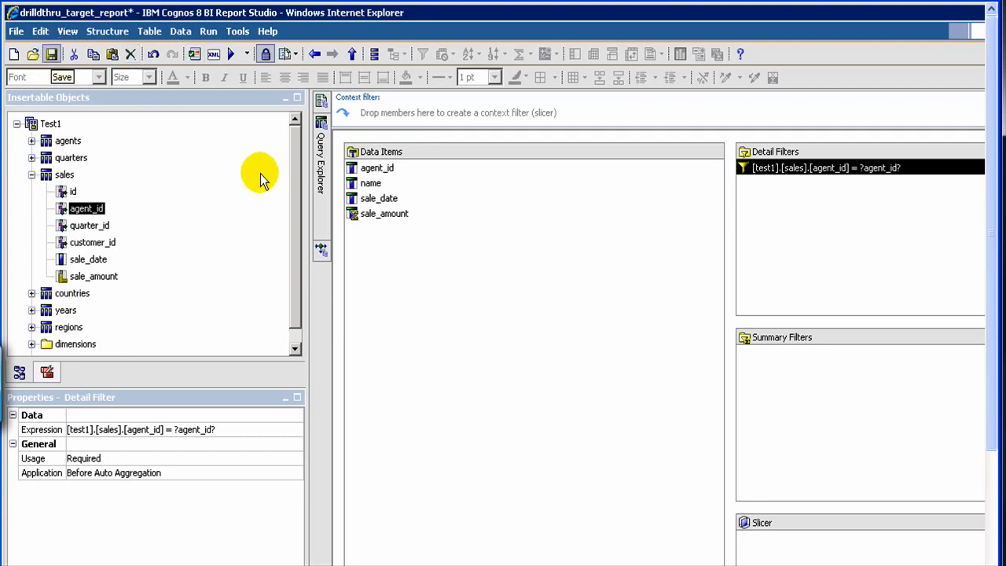
left_click(32, 55)
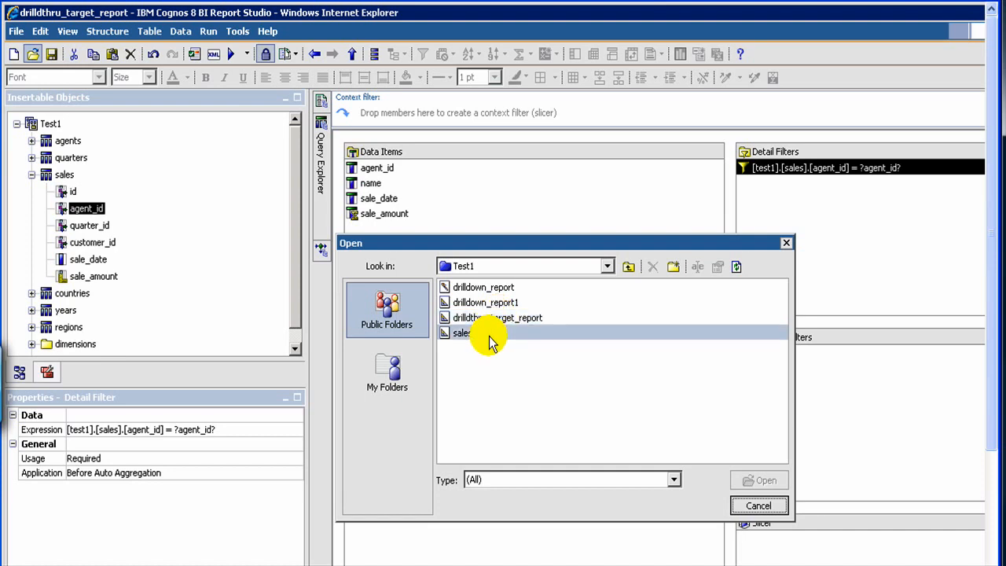
double_click(489, 341)
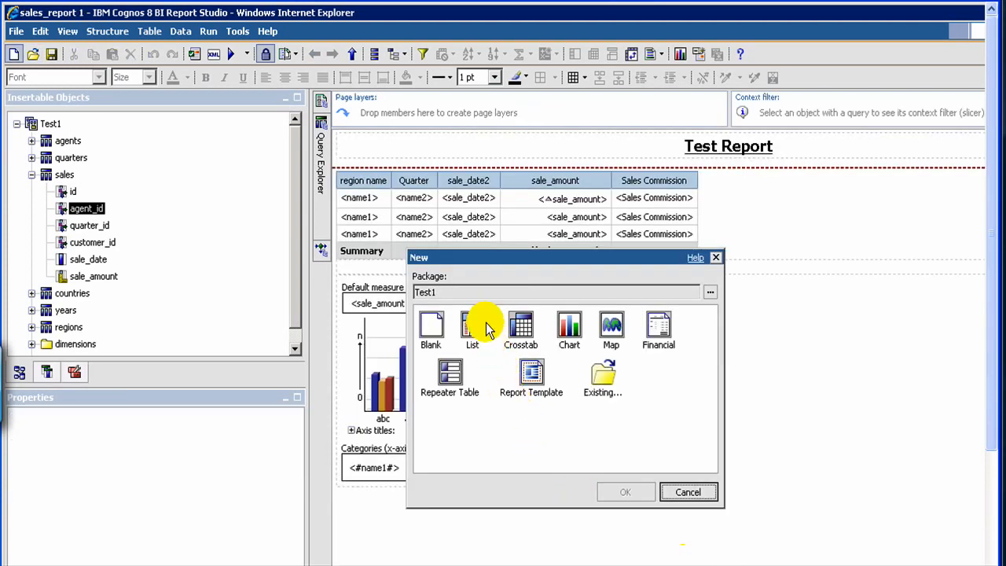
Create a new List report and add the agents' agent_id and name columns.
left_click(476, 329)
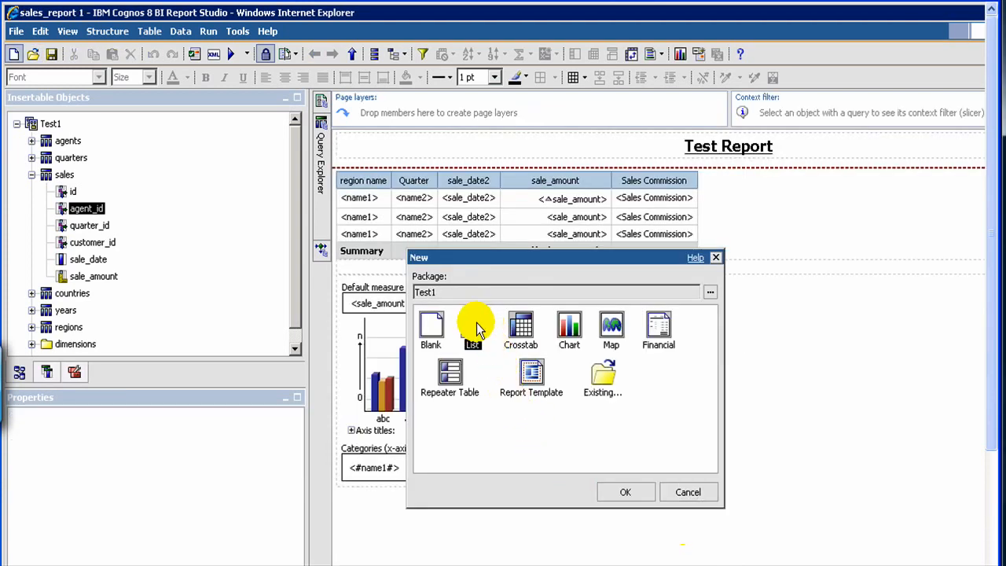
double_click(476, 330)
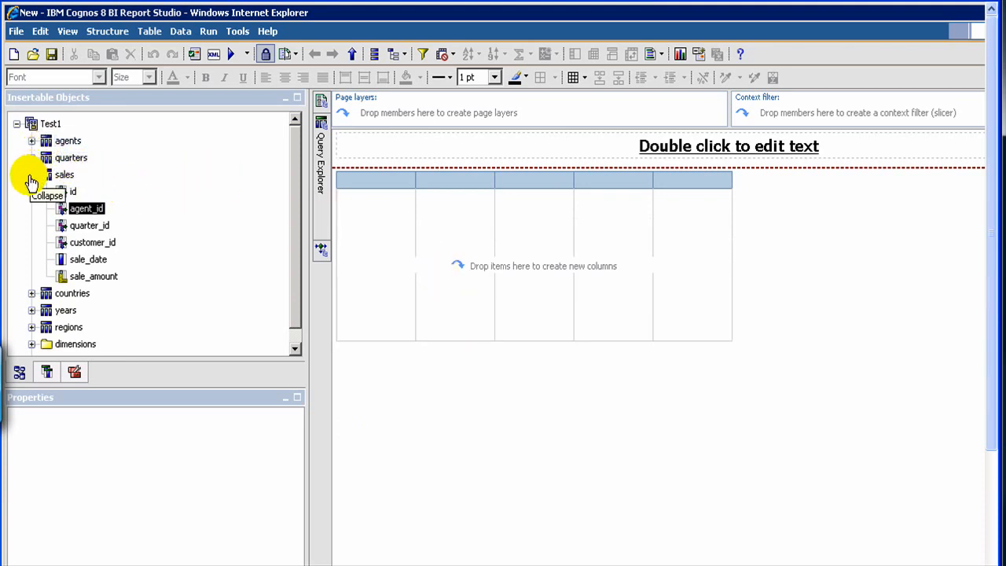
left_click(31, 178)
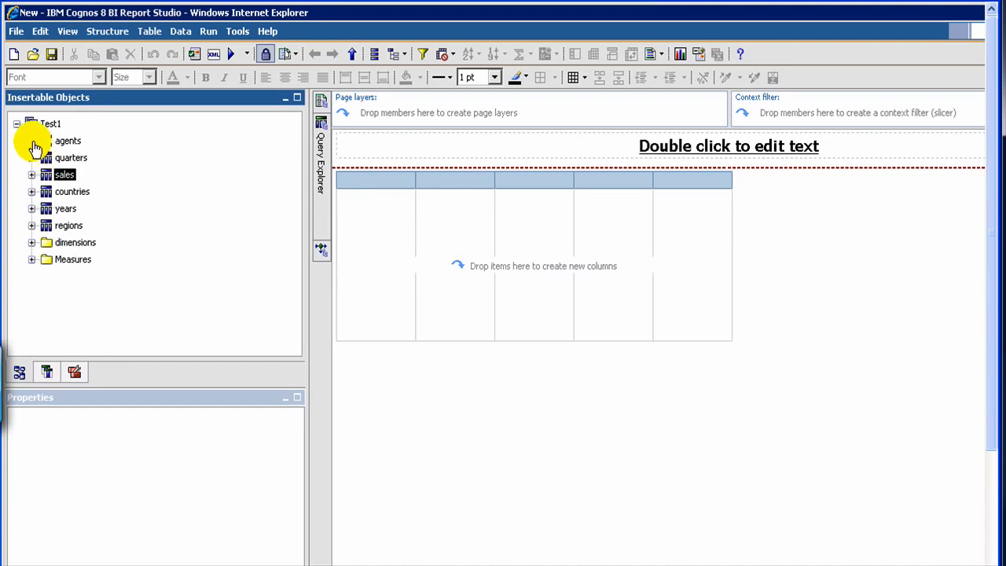
left_click(32, 143)
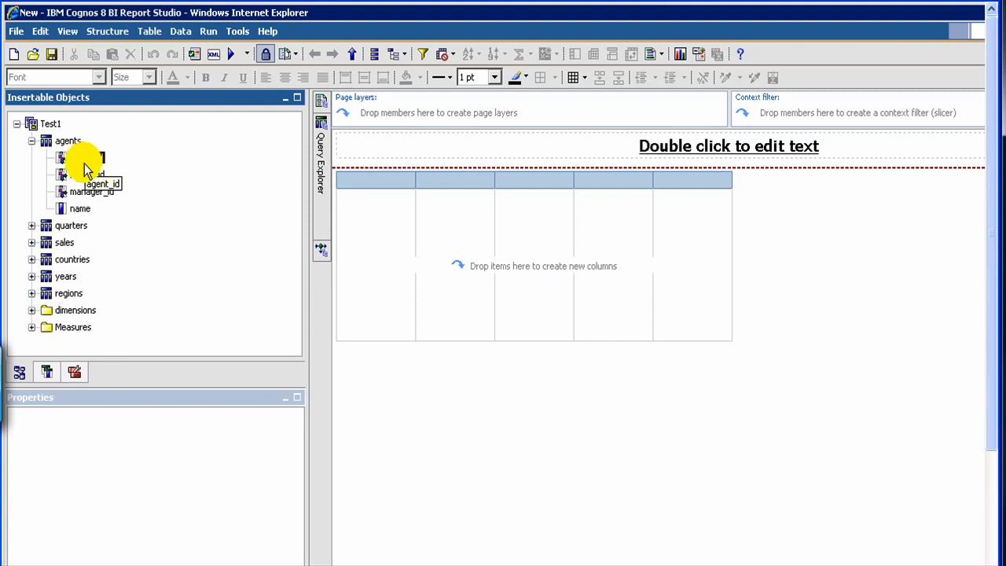
double_click(83, 159)
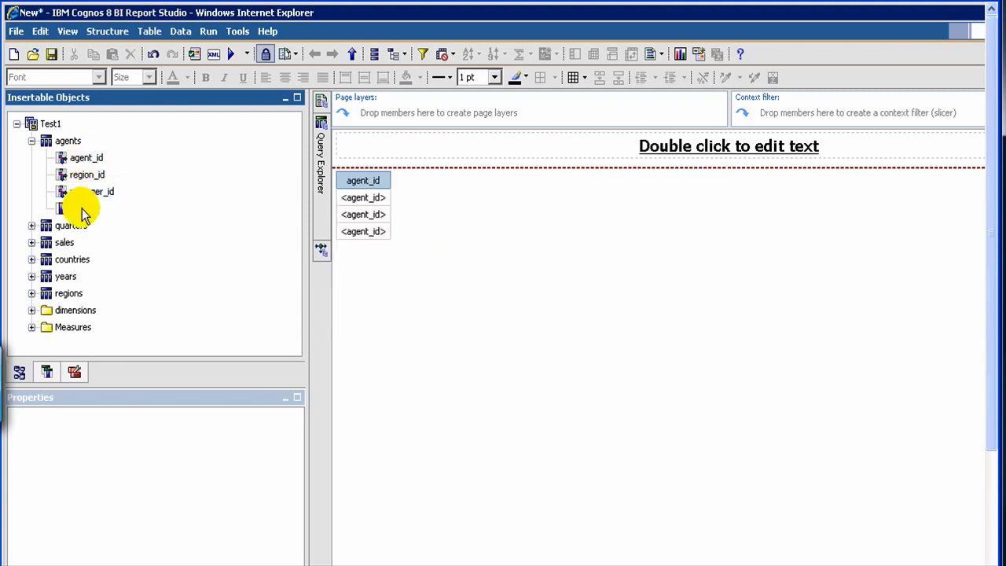
double_click(80, 209)
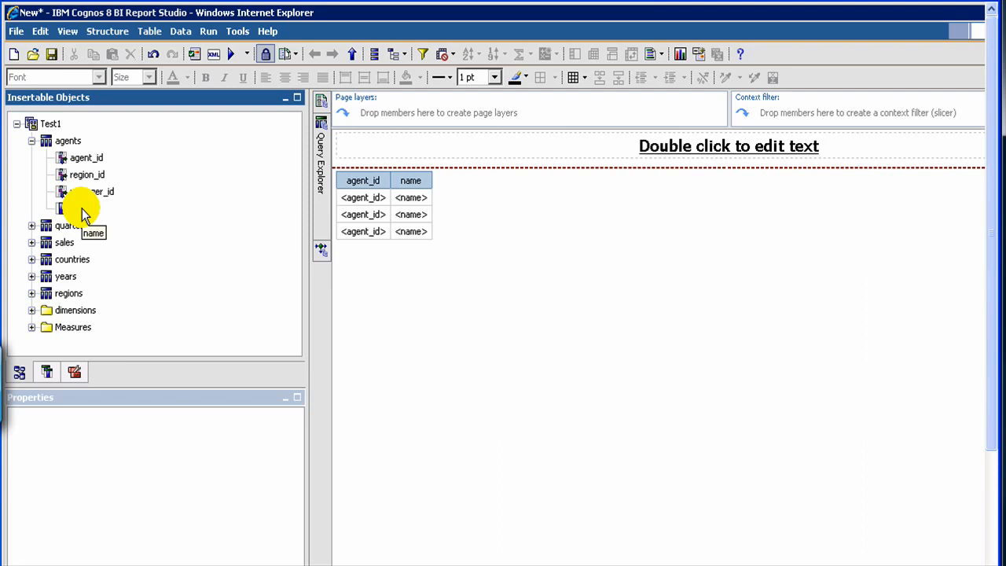
Add a drill-through definition on the agent_id column targeting drillthru_target_report with the action Run the report.
left_click(364, 206)
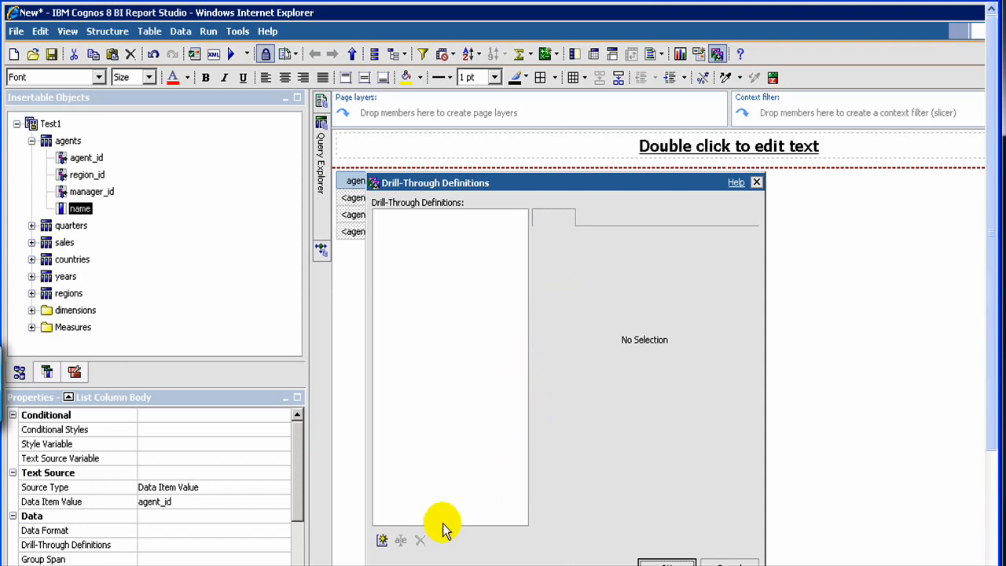
left_click(382, 542)
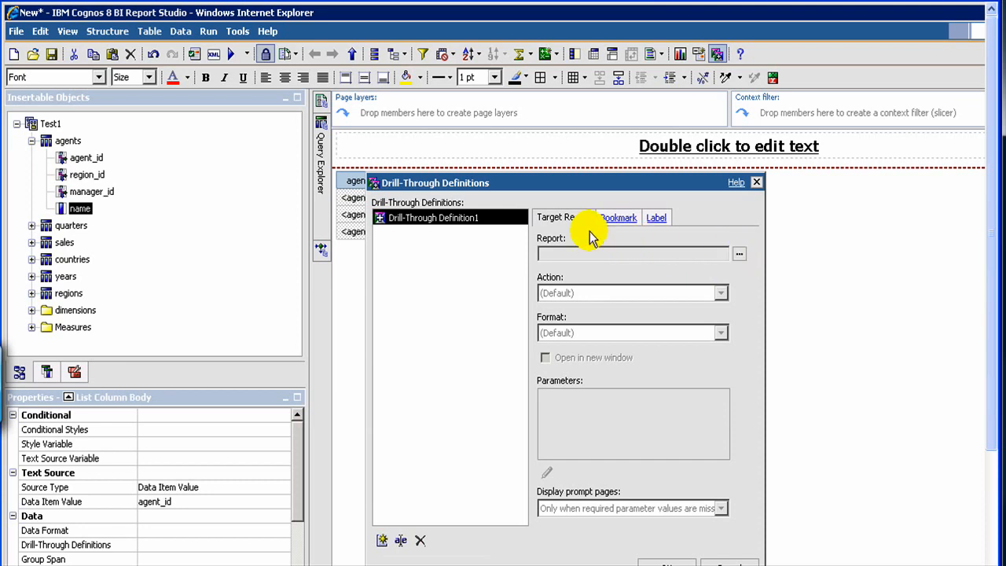
left_click(736, 256)
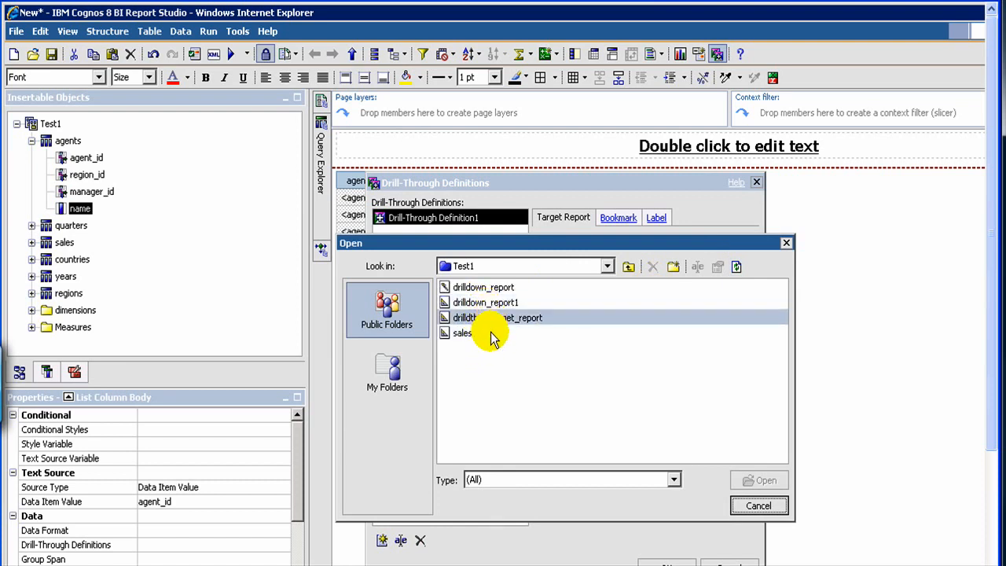
double_click(494, 321)
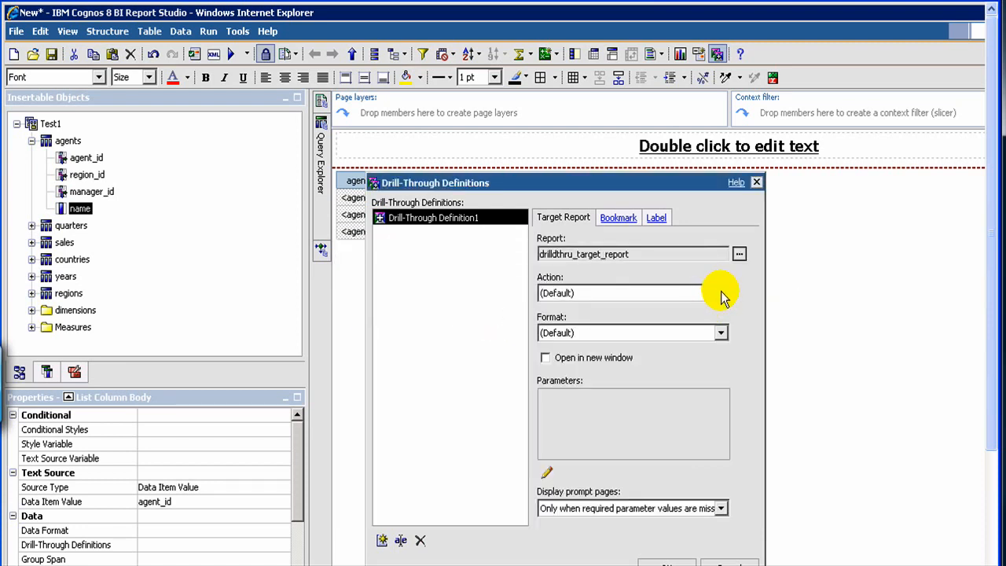
left_click(721, 294)
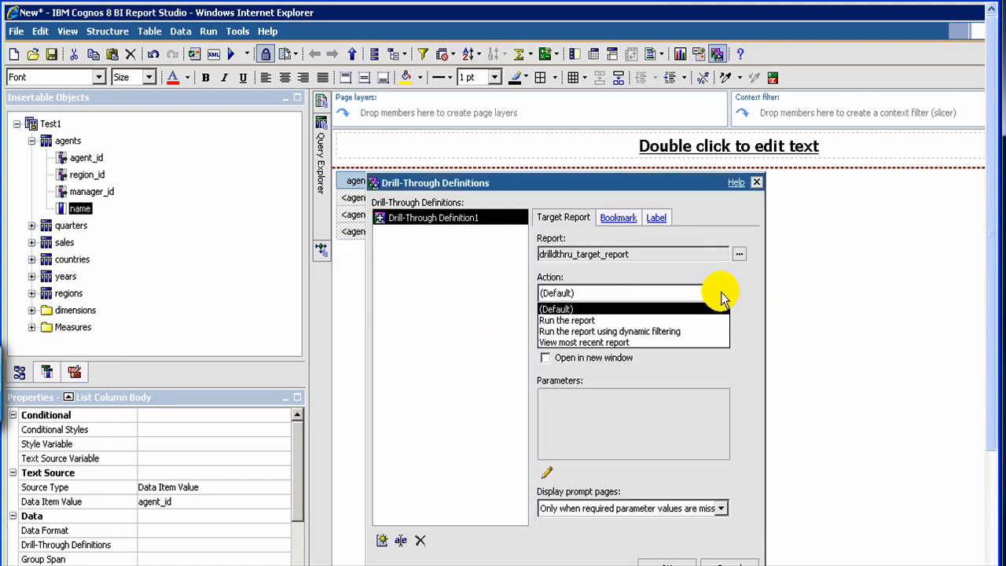
left_click(640, 320)
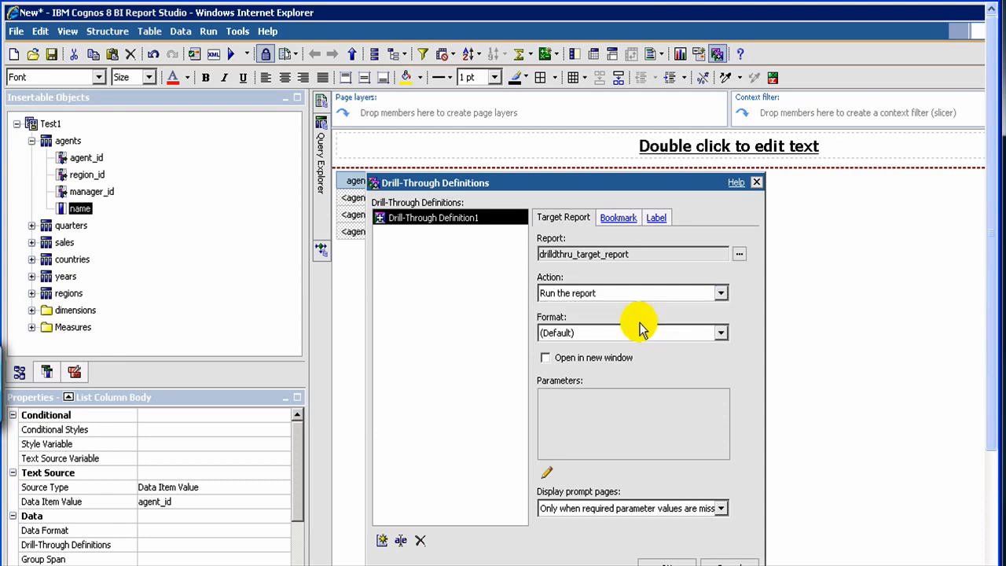
Map the agent_id parameter to pass the agent_id data item value with the default property, and confirm the drill-through definition.
left_click(688, 338)
left_click(689, 338)
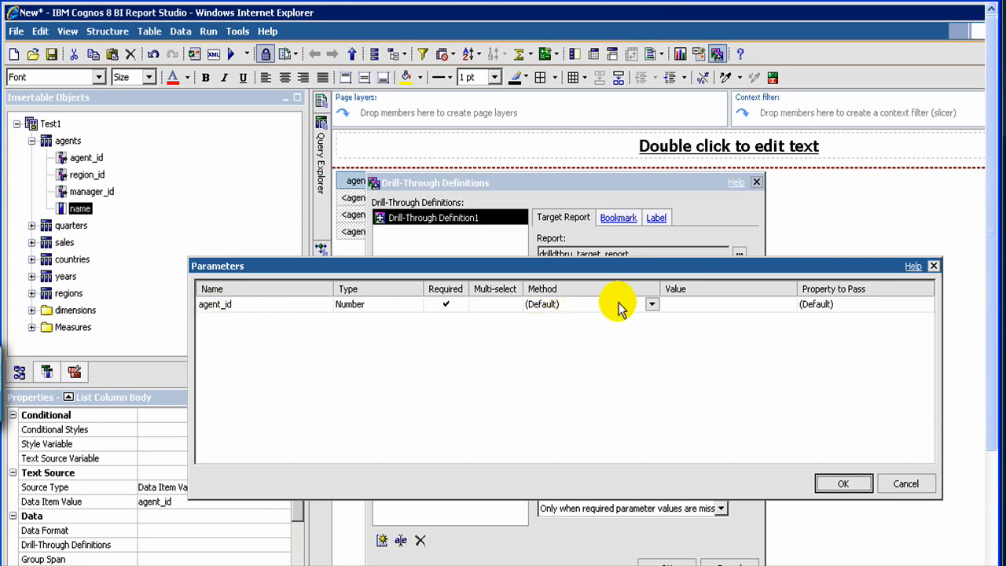
left_click(646, 308)
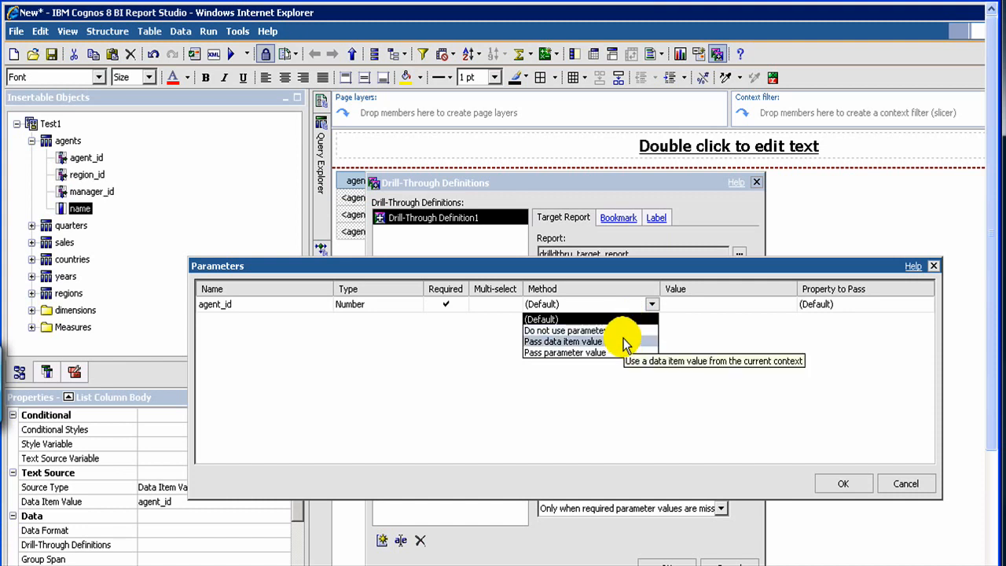
left_click(623, 340)
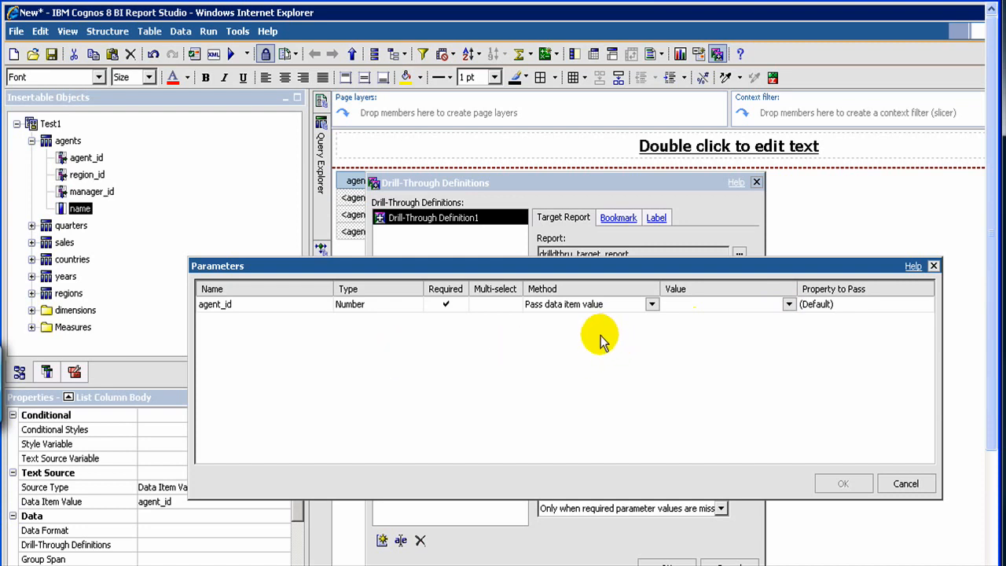
left_click(791, 308)
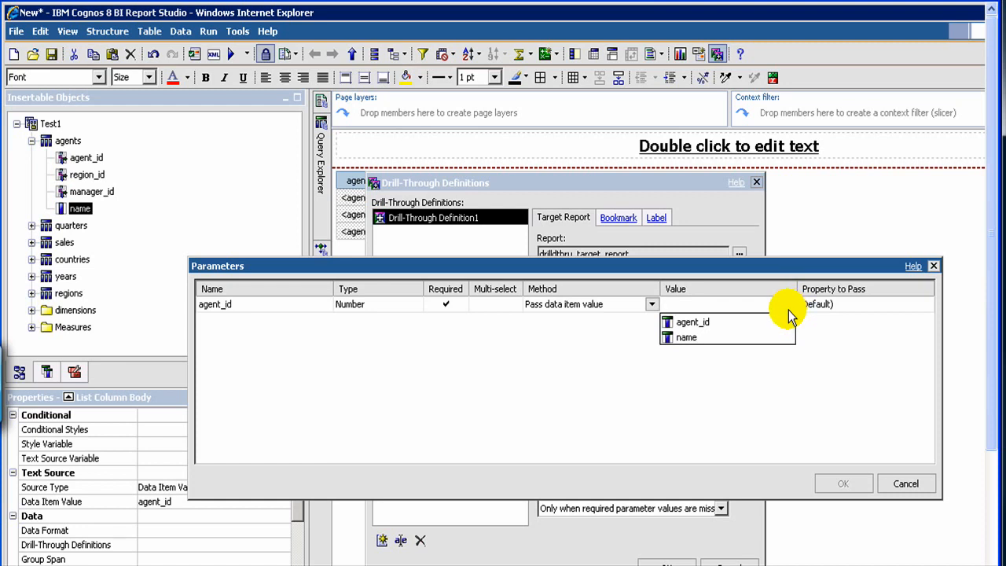
left_click(761, 323)
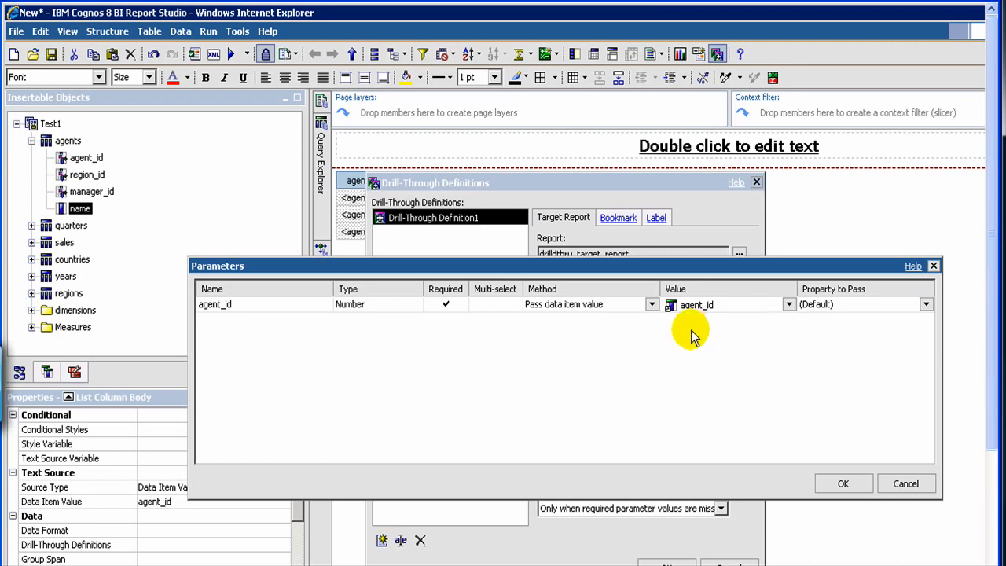
left_click(925, 308)
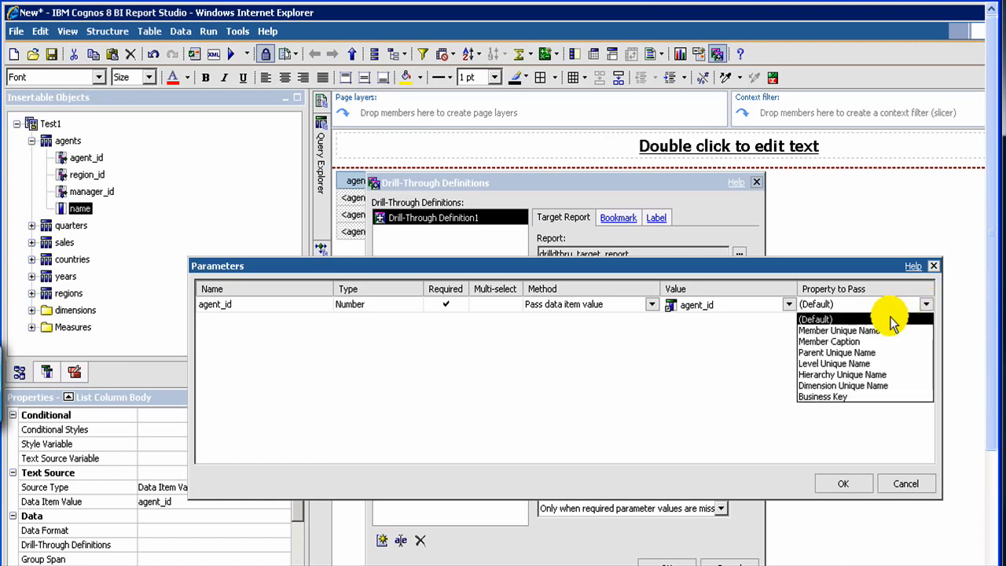
left_click(892, 320)
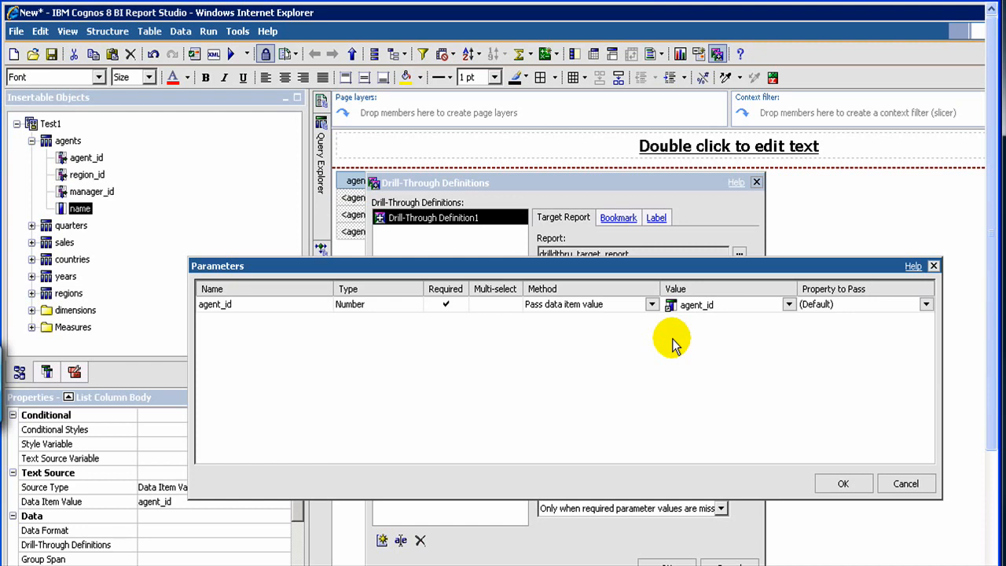
left_click(836, 487)
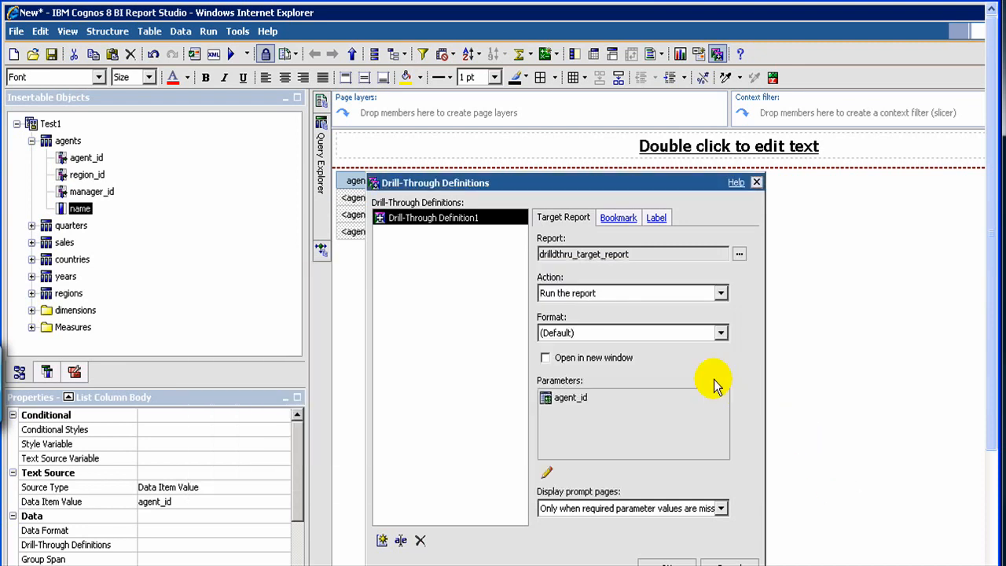
left_click(662, 562)
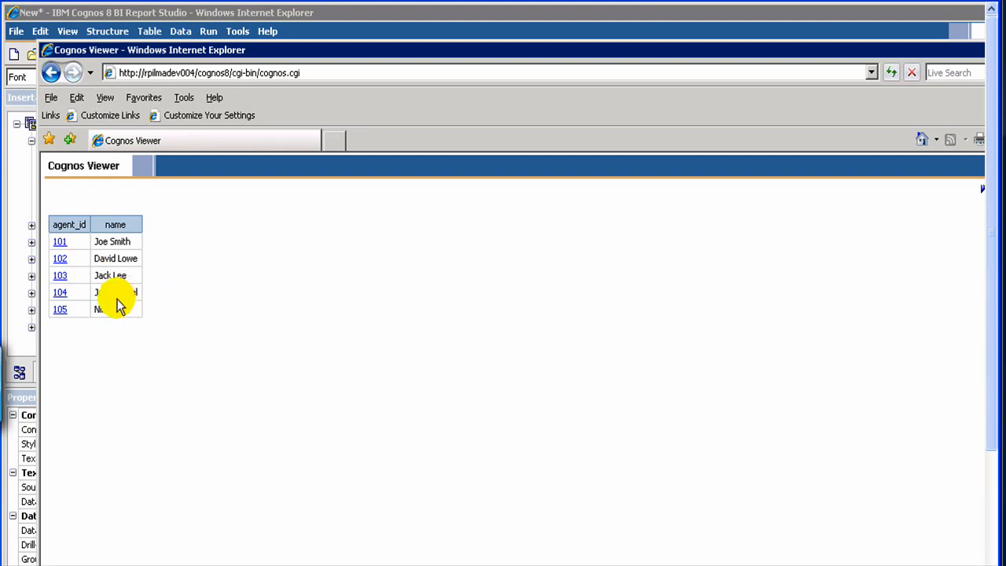
In the running report, drill through from agent_id 101.
left_click(61, 242)
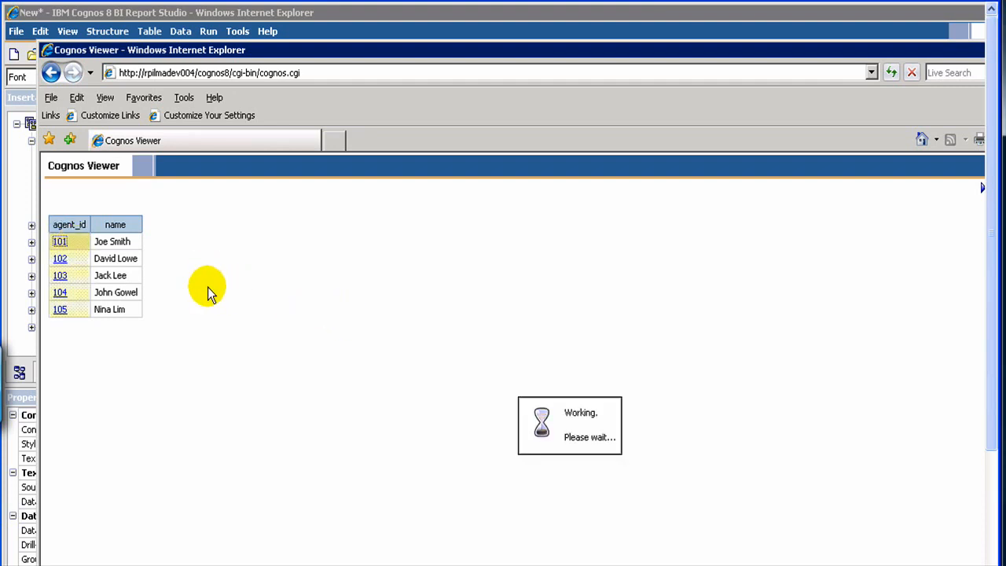